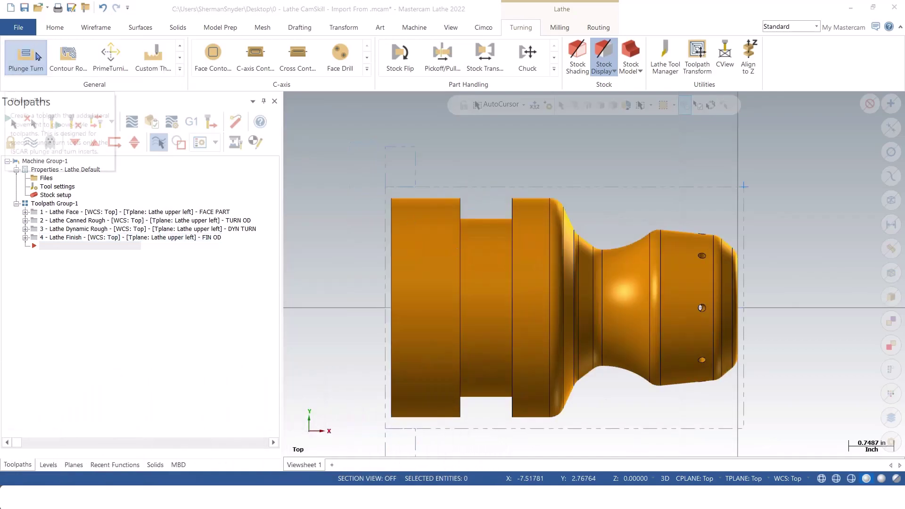
# Browse the turning toolpath gallery without choosing one, and adjust the view zoom.
pyautogui.click(180, 69)
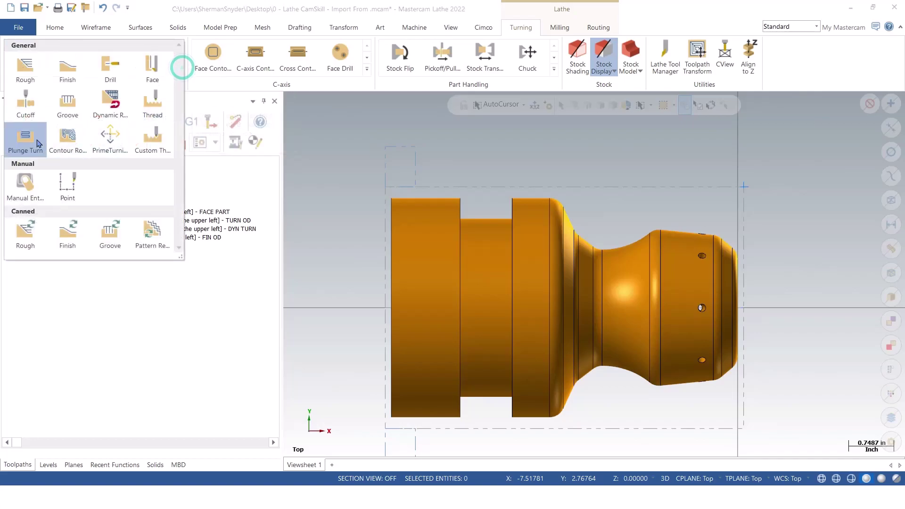
pyautogui.click(504, 155)
pyautogui.scroll(-5, 381, 184)
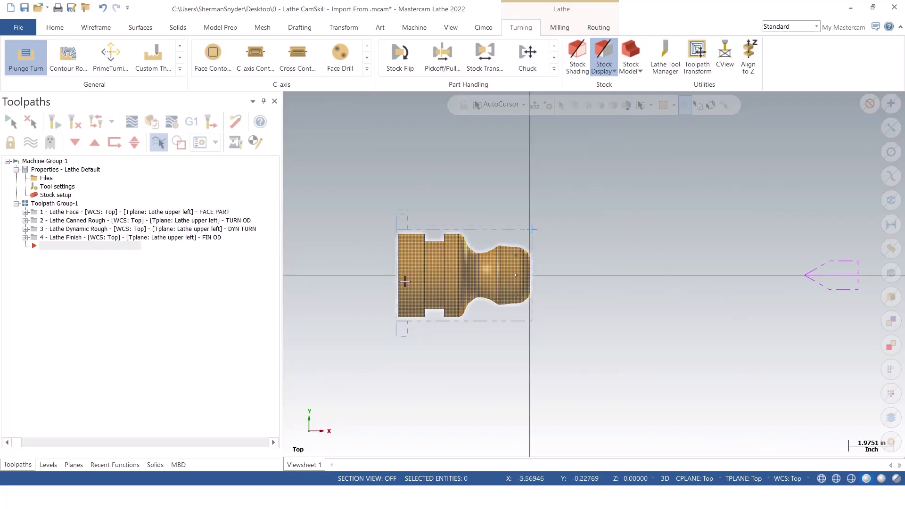
pyautogui.scroll(4, 441, 216)
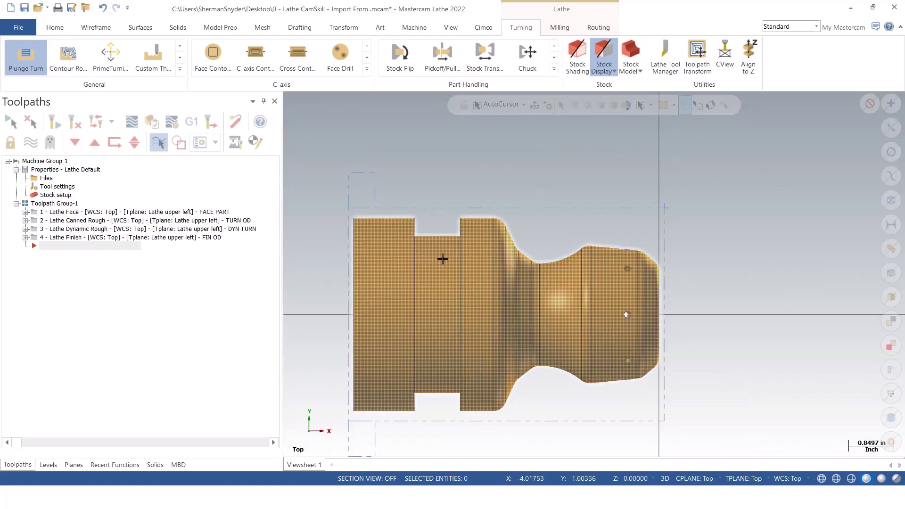
pyautogui.scroll(-1, 410, 167)
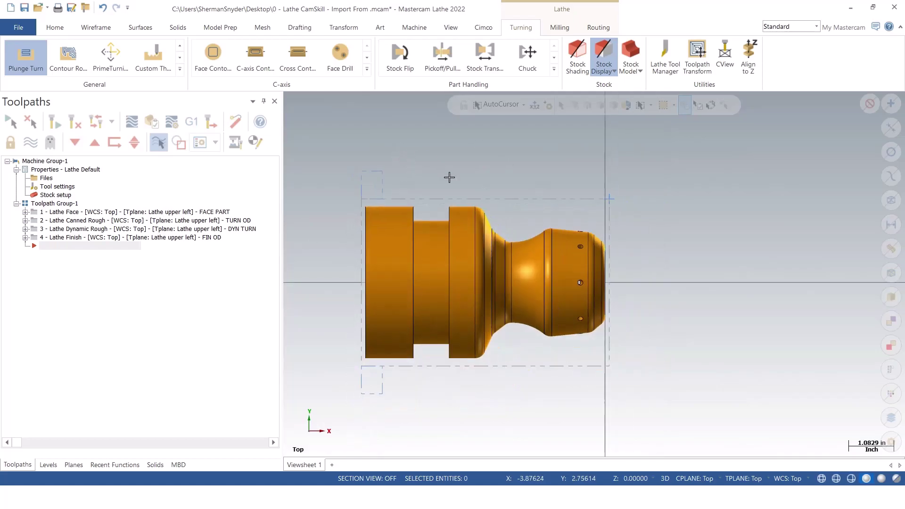
pyautogui.scroll(-2, 372, 244)
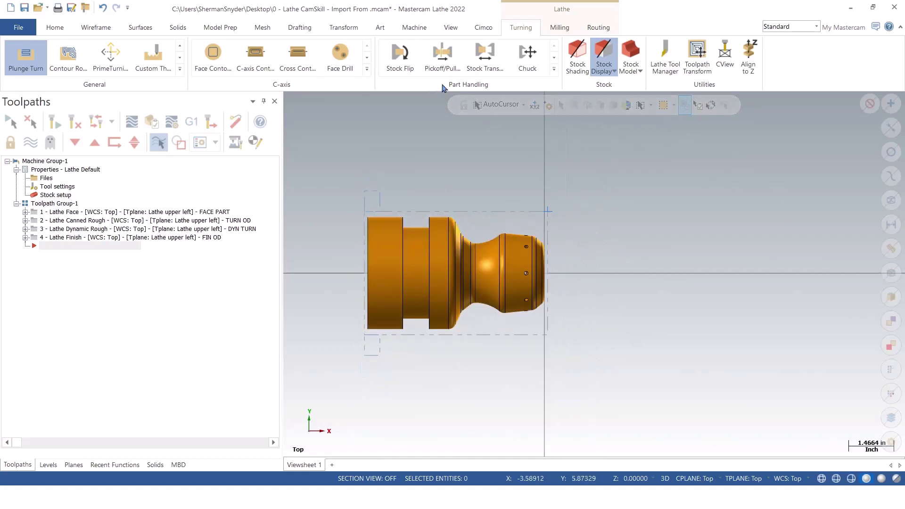
# Add a Lathe Tailstock operation that advances the tailstock to transferred Z 0.0.
pyautogui.click(554, 71)
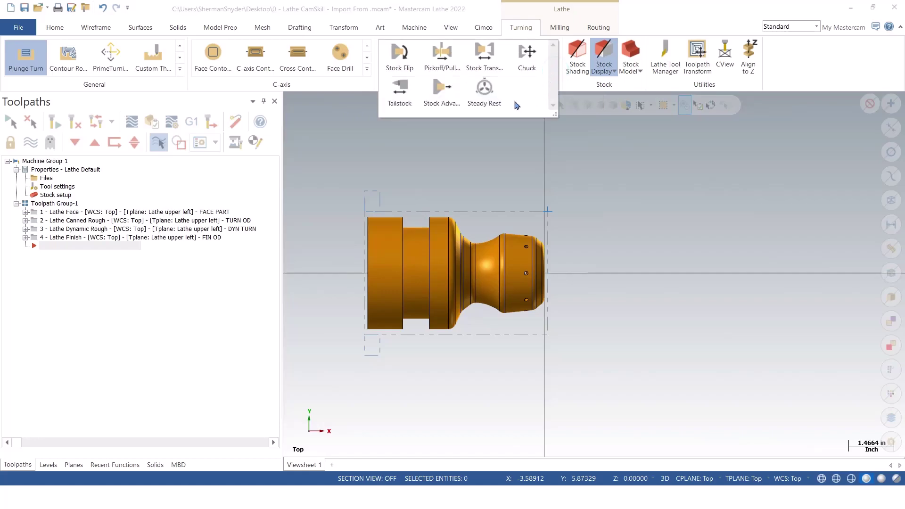
pyautogui.click(401, 91)
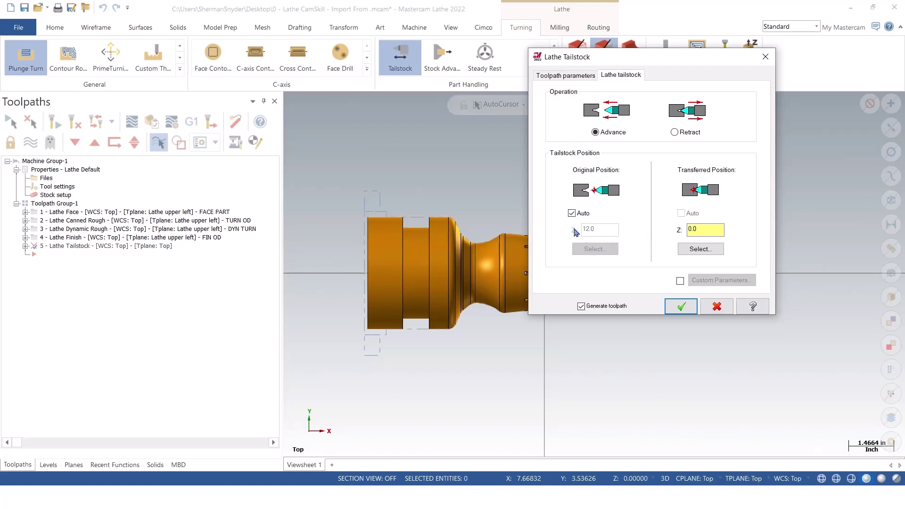
pyautogui.click(715, 230)
pyautogui.click(681, 307)
pyautogui.scroll(-1, 525, 208)
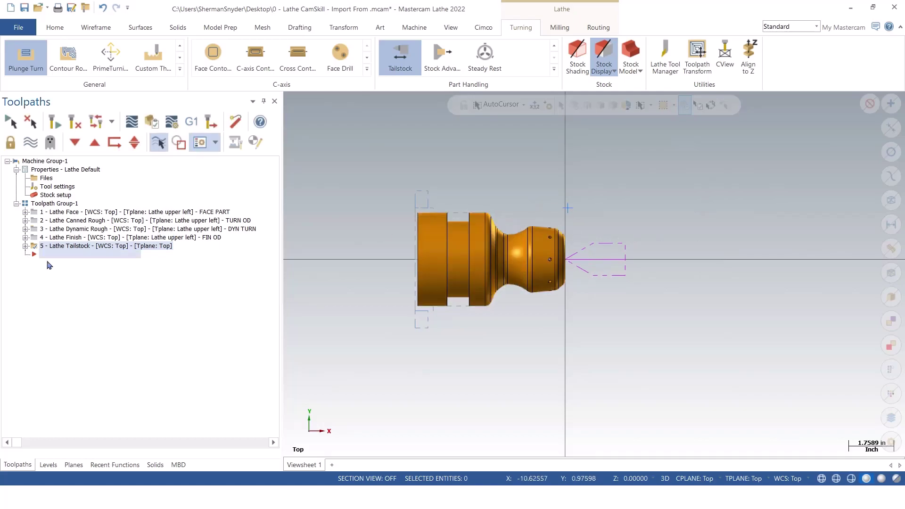
pyautogui.click(179, 69)
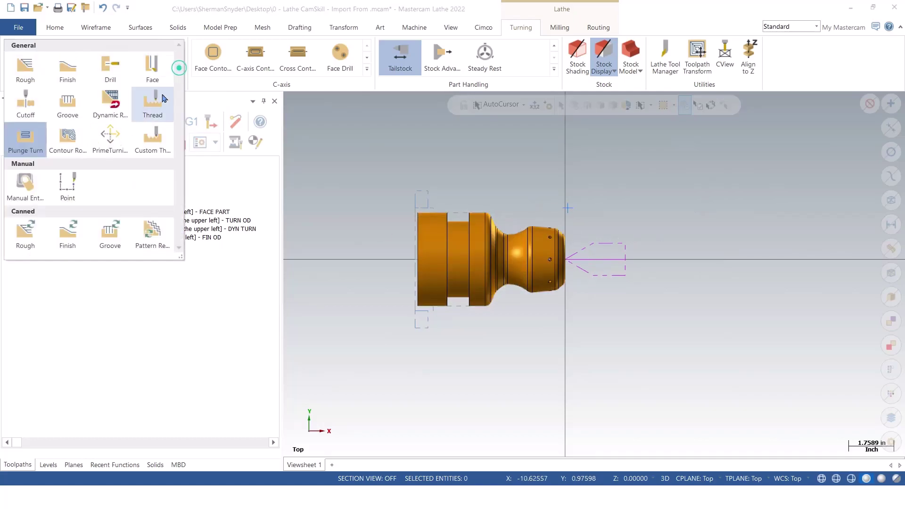
# Create a Plunge Turn toolpath chained to the groove's right and left walls.
pyautogui.click(24, 134)
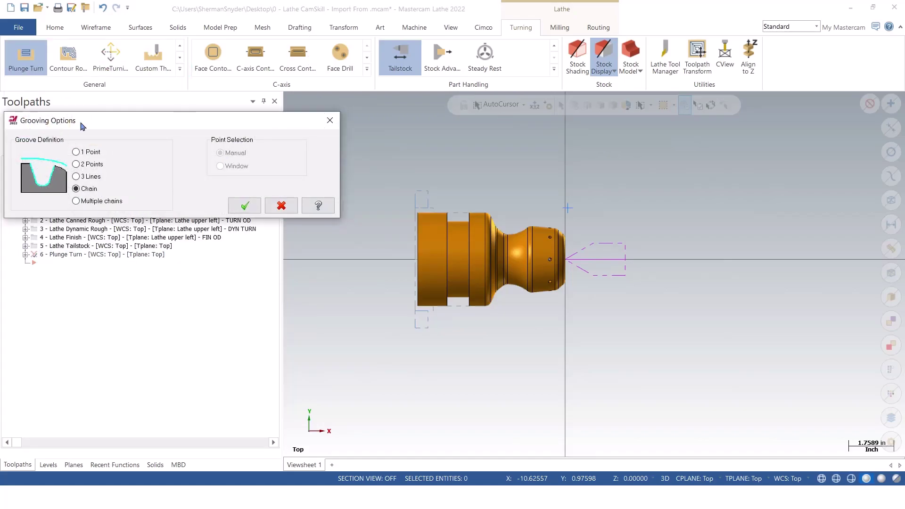
pyautogui.click(247, 207)
pyautogui.scroll(6, 474, 215)
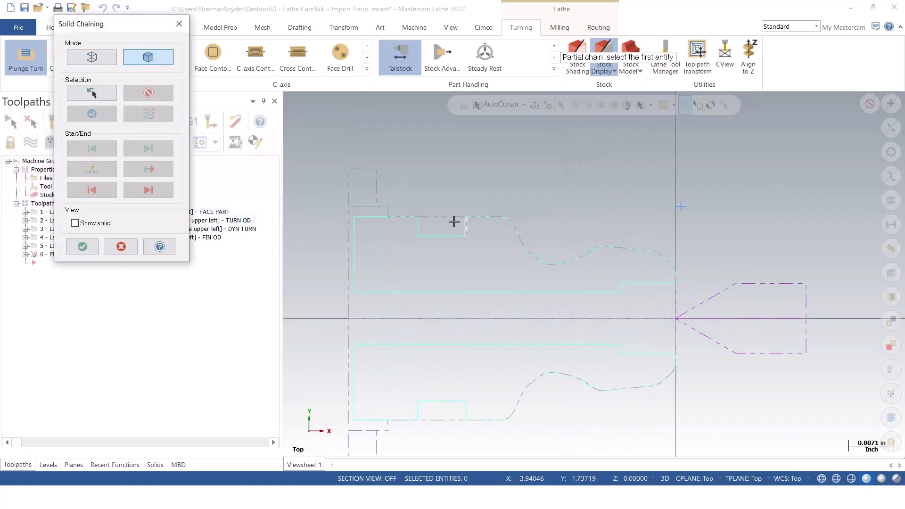
pyautogui.click(475, 218)
pyautogui.click(395, 232)
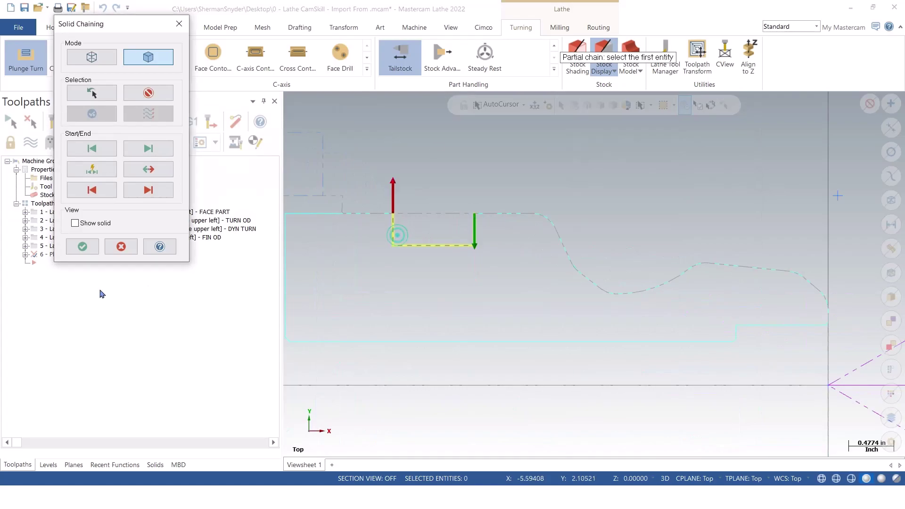
pyautogui.click(82, 246)
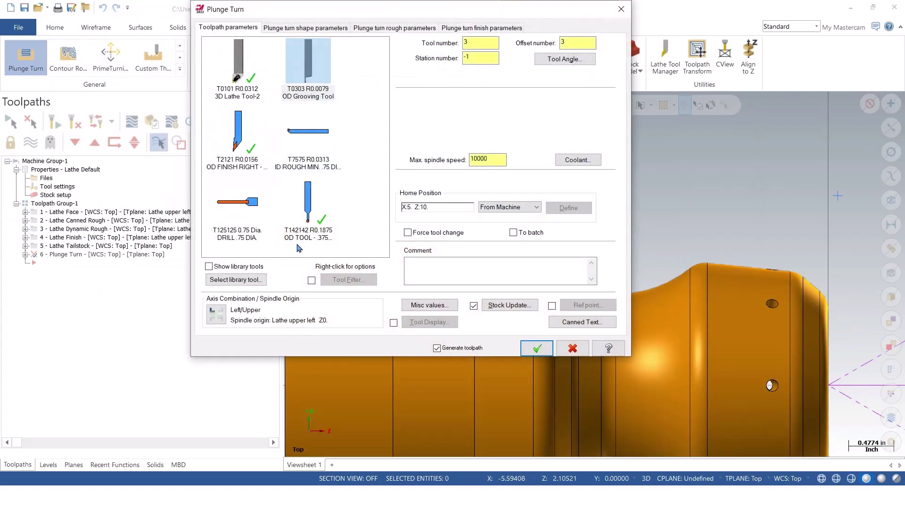
# Enter the toolpath comment PLUNGE TURN.
pyautogui.click(445, 269)
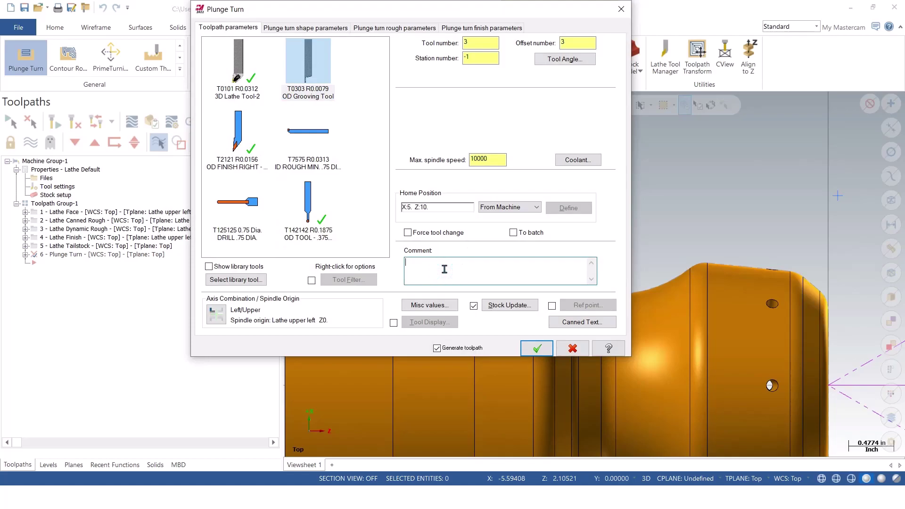
pyautogui.write('PLUNGE TURN')
# Set plunge turn roughing to 0.05 depth of cut, 0.02 minimum cut depth, zig zag negative.
pyautogui.click(371, 29)
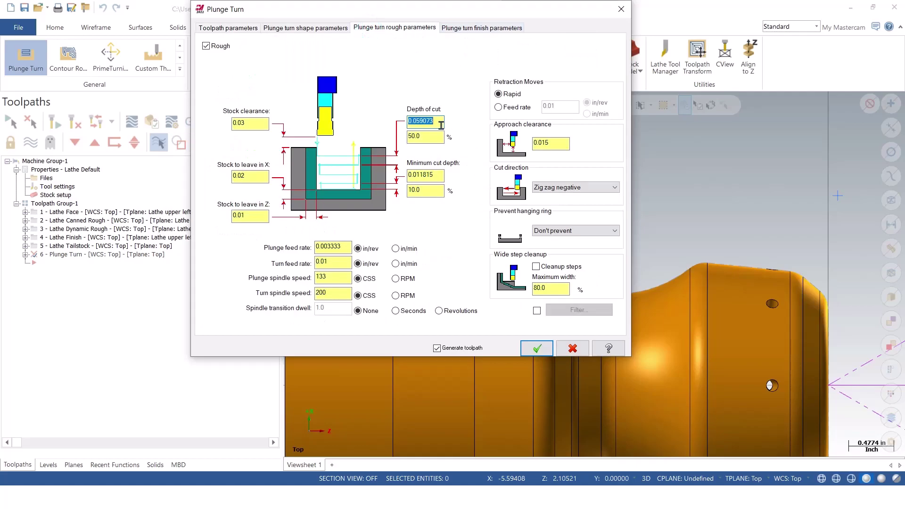
pyautogui.write('0.')
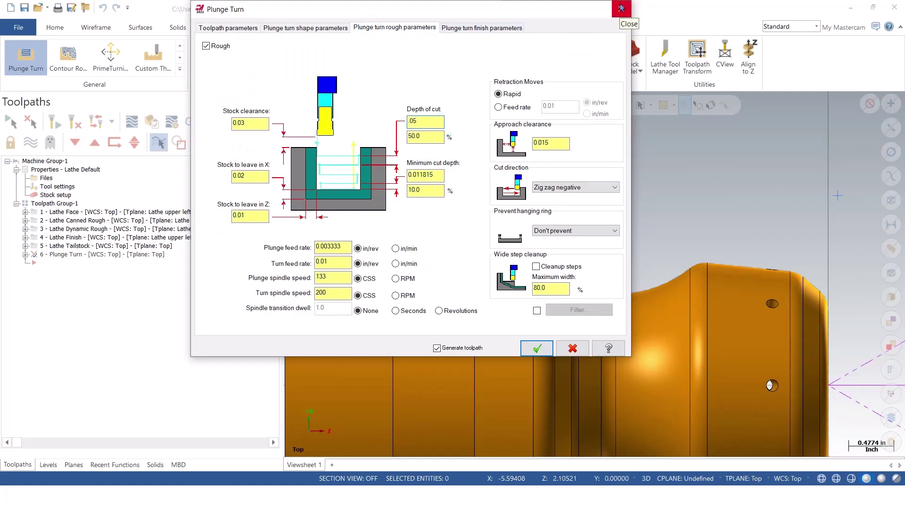
pyautogui.write('05')
pyautogui.press('Tab')
pyautogui.press('Tab')
pyautogui.write('.02')
pyautogui.press('Tab')
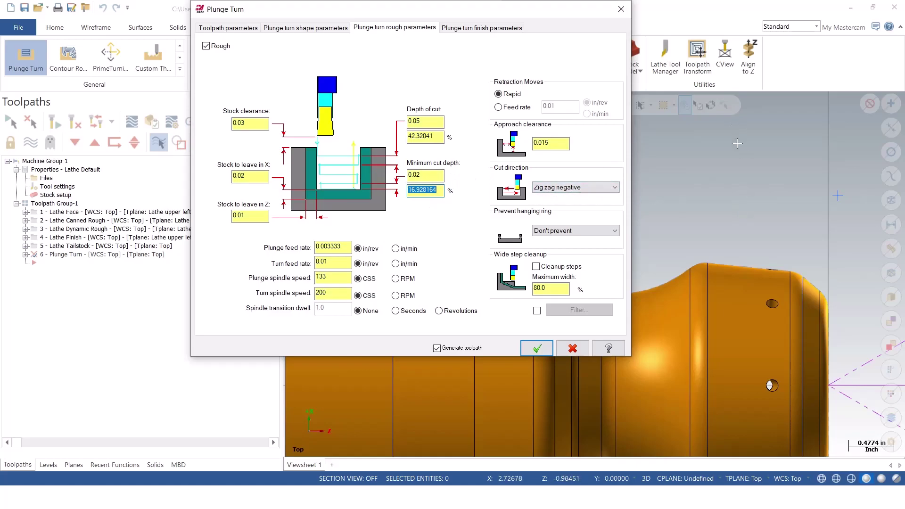
pyautogui.click(573, 190)
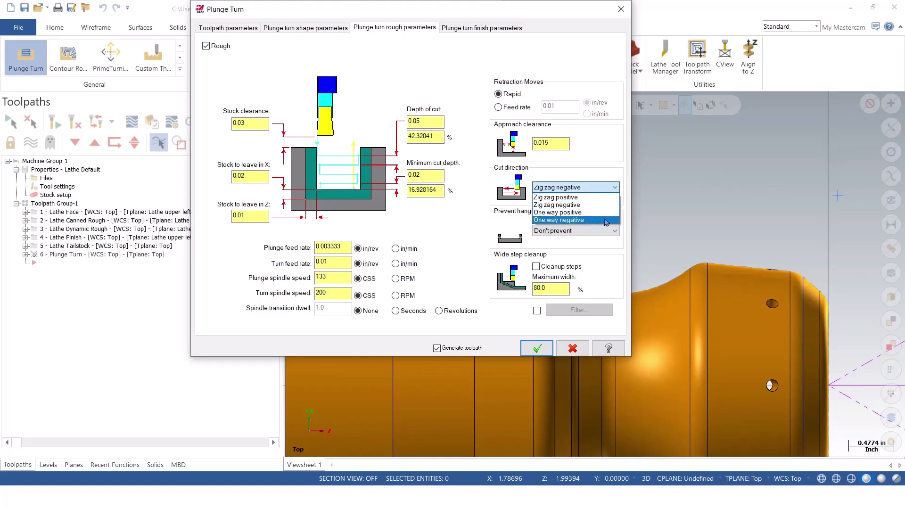
pyautogui.click(584, 205)
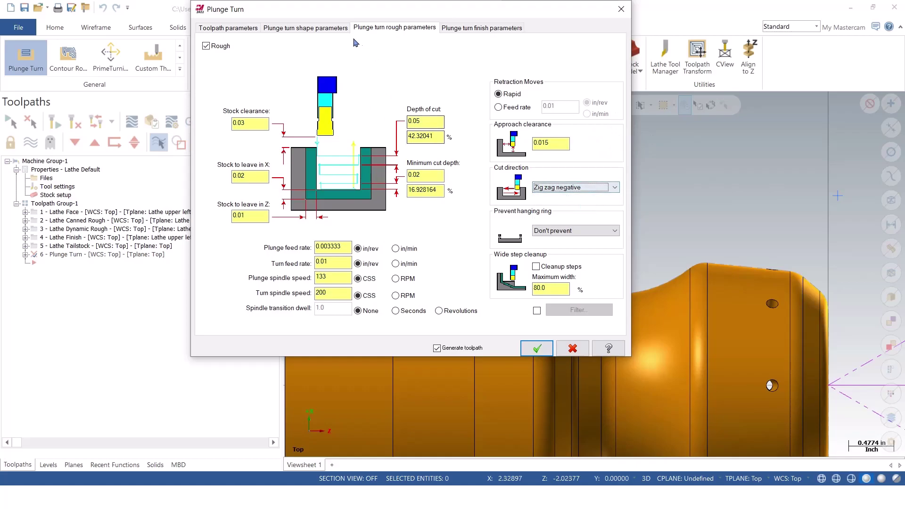
pyautogui.click(464, 29)
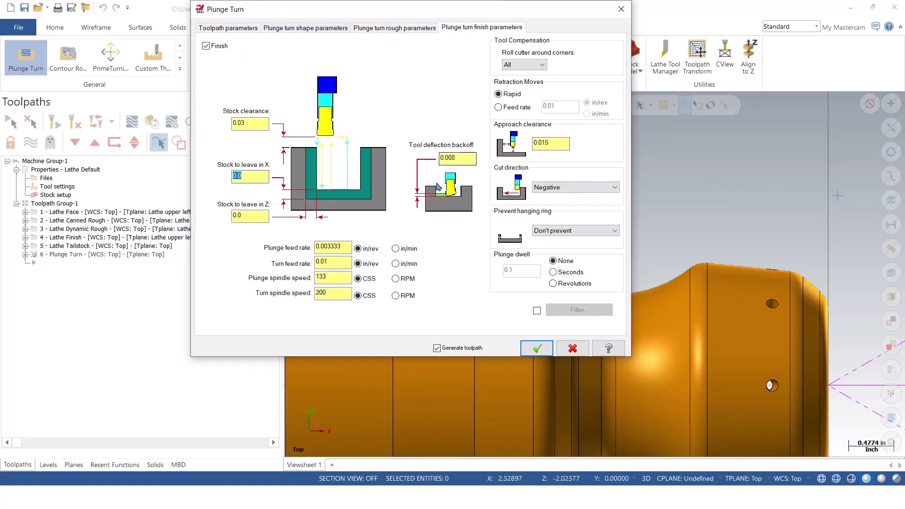
# Set tool deflection backoff to 0, keep 0.0 Z stock to leave, and accept the Plunge Turn.
pyautogui.click(466, 158)
pyautogui.write('0')
pyautogui.press('Tab')
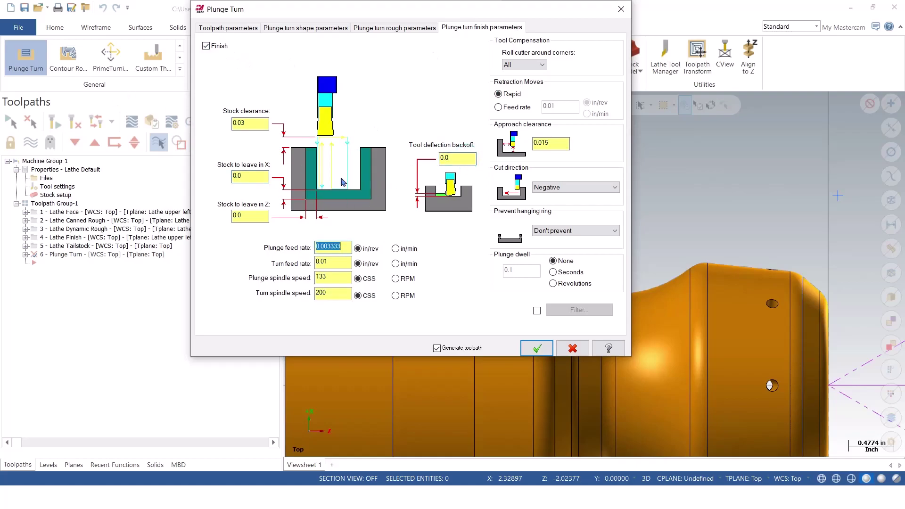
pyautogui.click(264, 126)
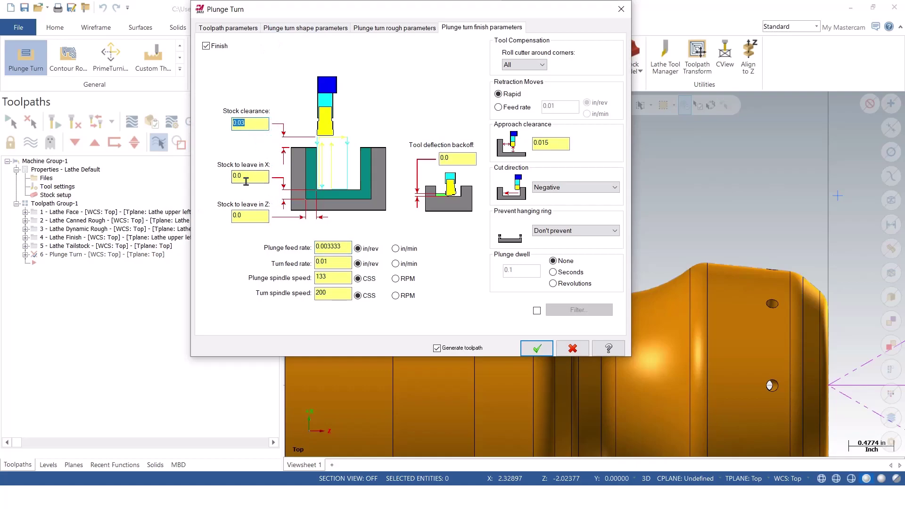
pyautogui.click(261, 213)
pyautogui.doubleClick(261, 213)
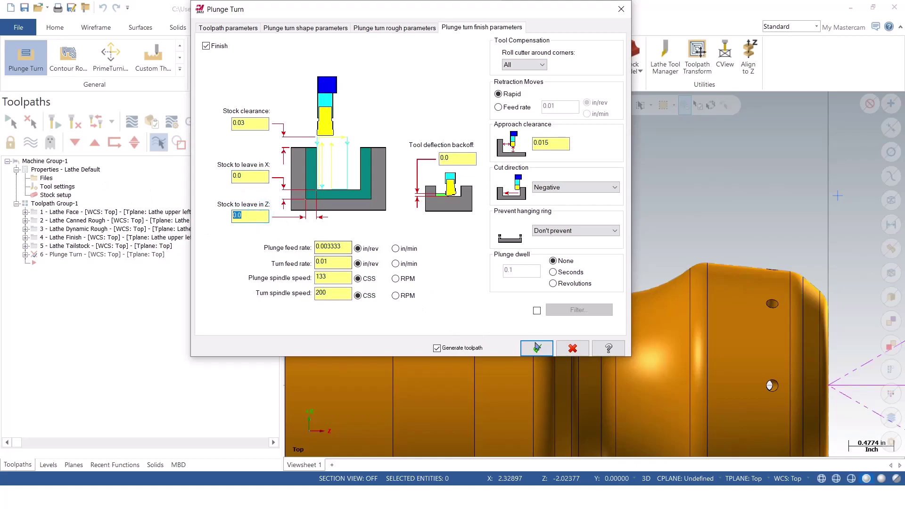
pyautogui.click(540, 351)
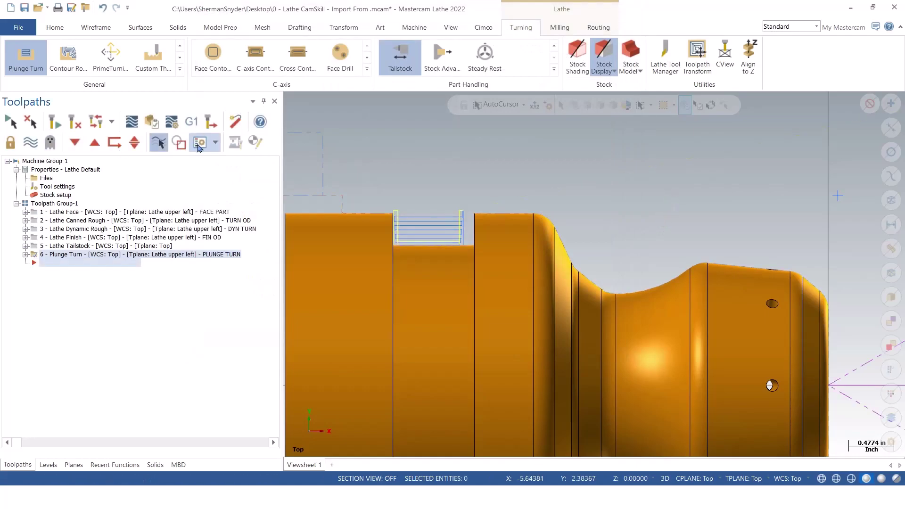
# Backplot the Plunge Turn through its groove passes, then close it and zoom out.
pyautogui.click(129, 120)
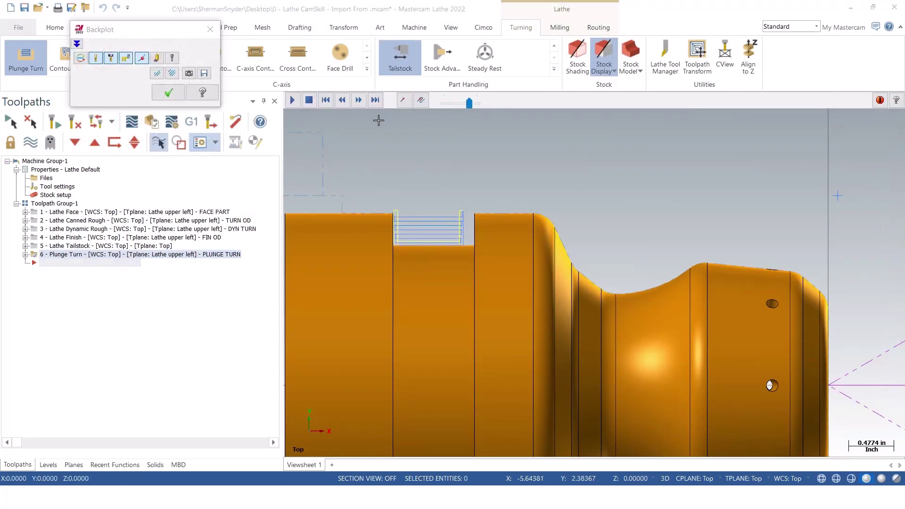
pyautogui.click(358, 100)
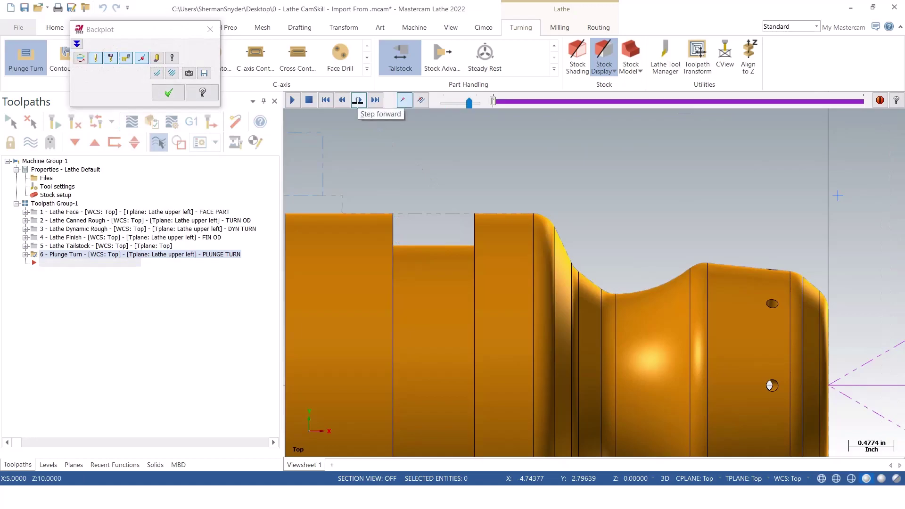
pyautogui.click(358, 100)
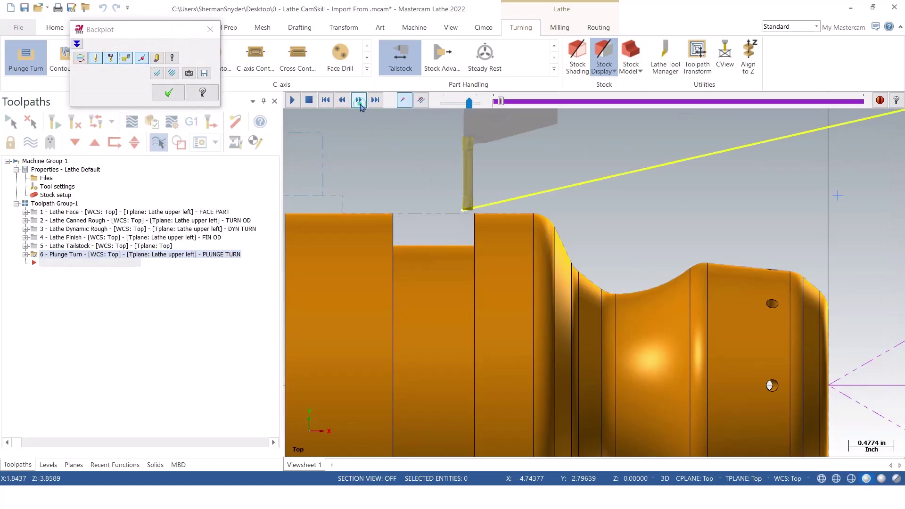
pyautogui.click(359, 101)
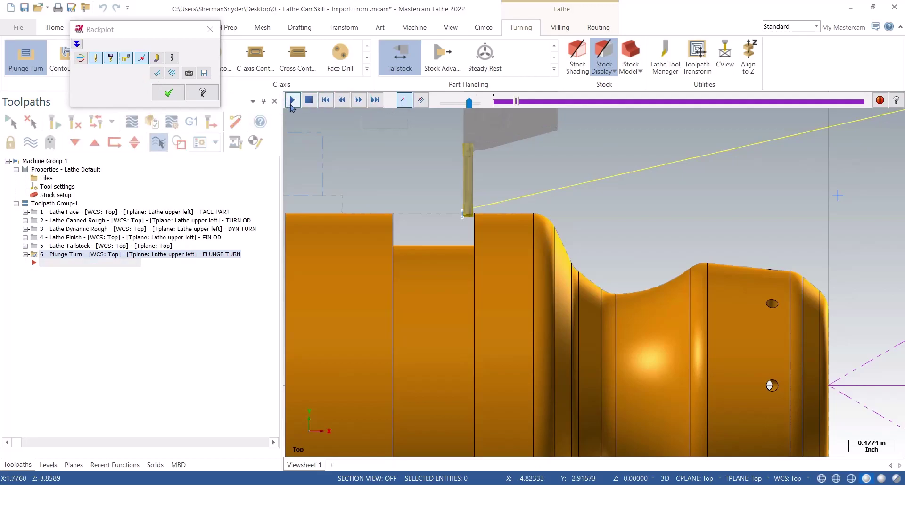
pyautogui.click(293, 101)
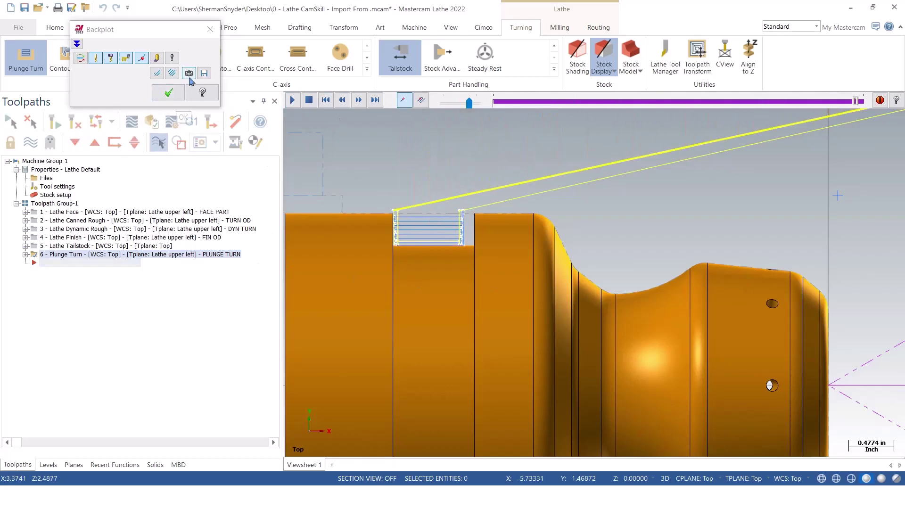
pyautogui.click(179, 92)
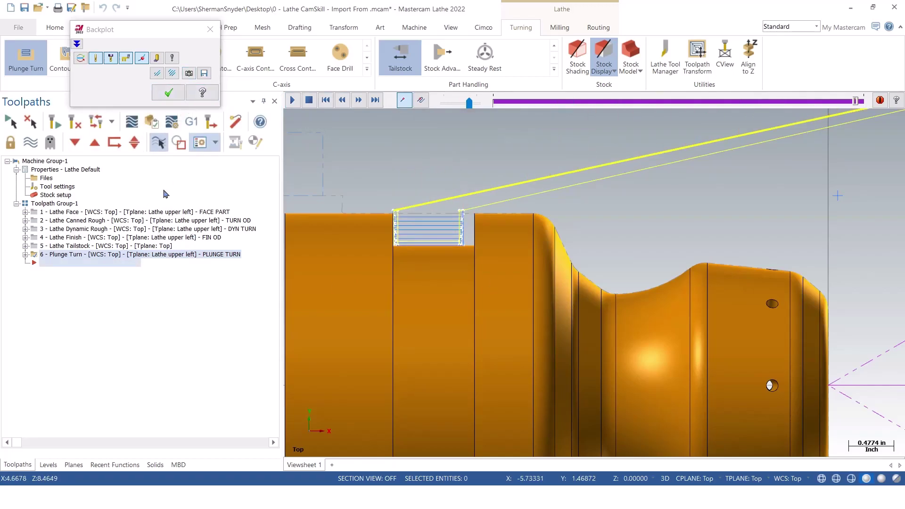
pyautogui.click(178, 94)
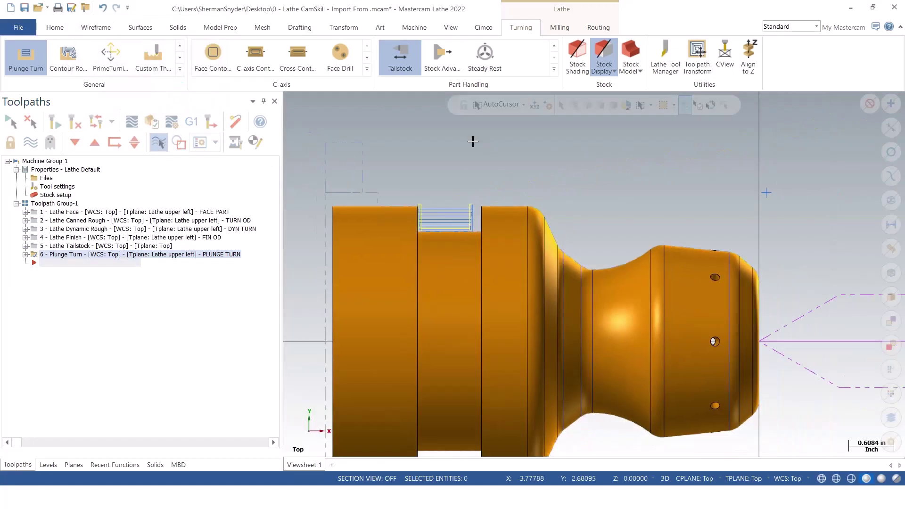
pyautogui.scroll(-2, 445, 180)
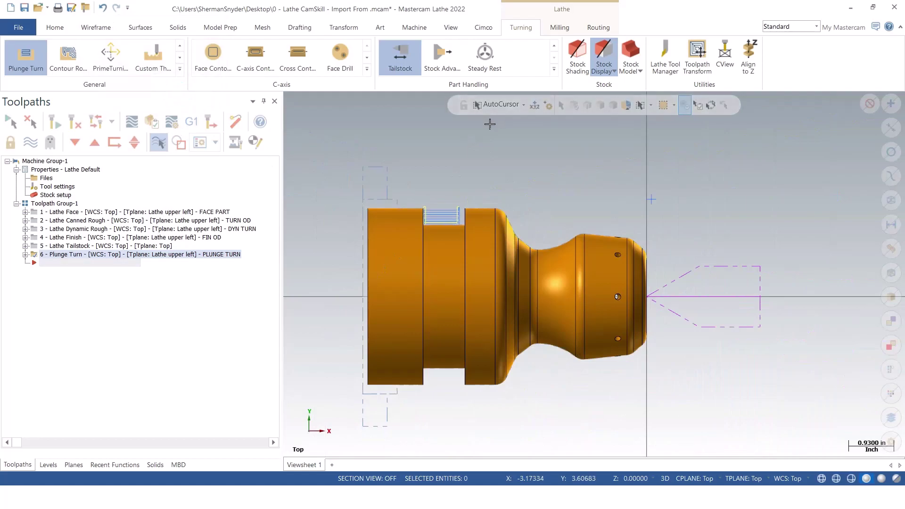